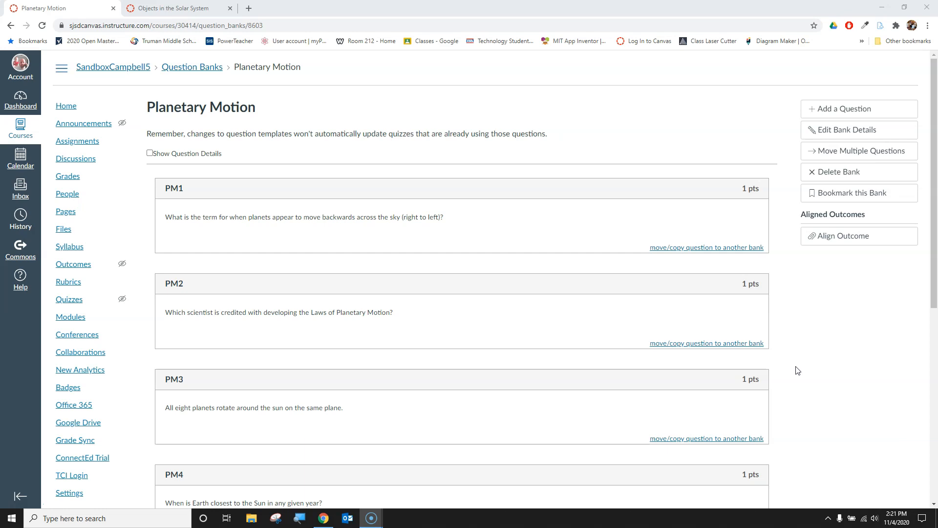
Step: Copy the PM4 question text in the Planetary Motion question bank
left_click(792, 370)
scroll(757, 404, "down", 7)
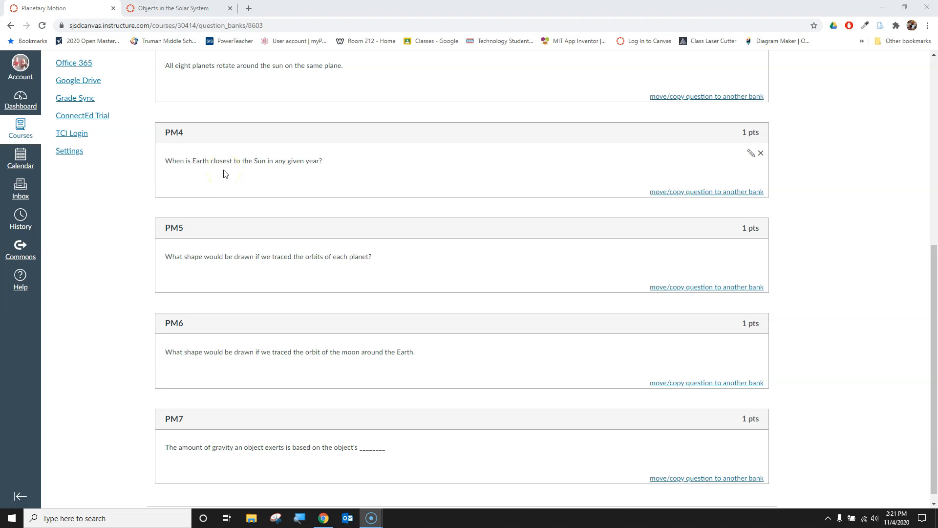
left_click_drag(327, 161, 153, 164)
key("ctrl+c")
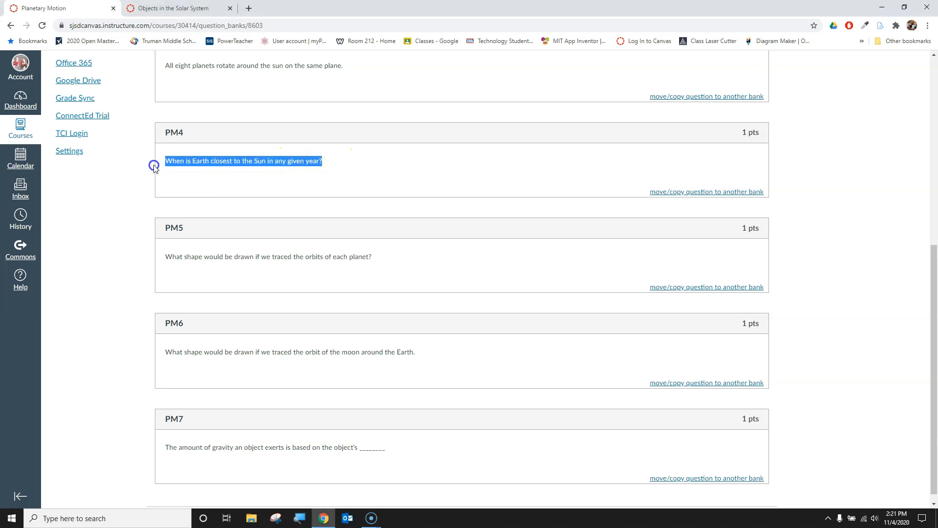
scroll(865, 205, "up", 7)
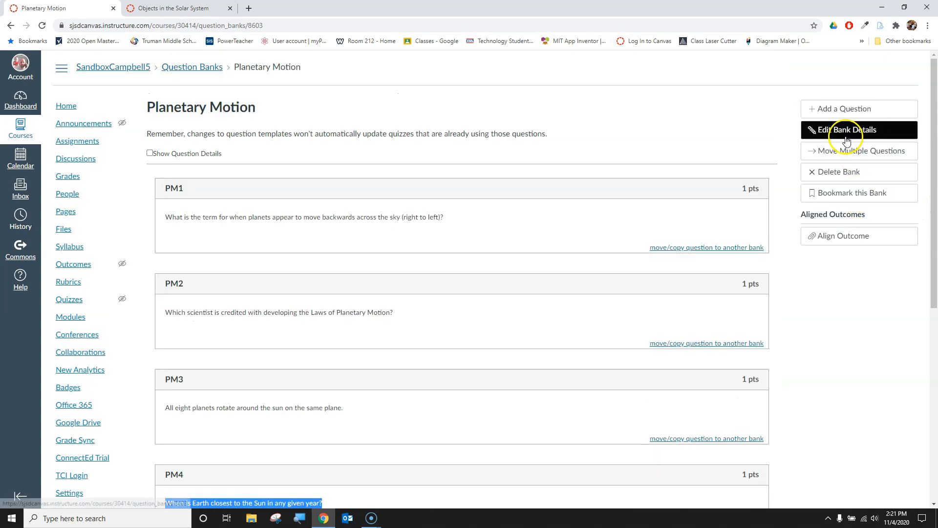
Step: Add a new multiple-choice question to the bank and name it PM8
left_click(845, 109)
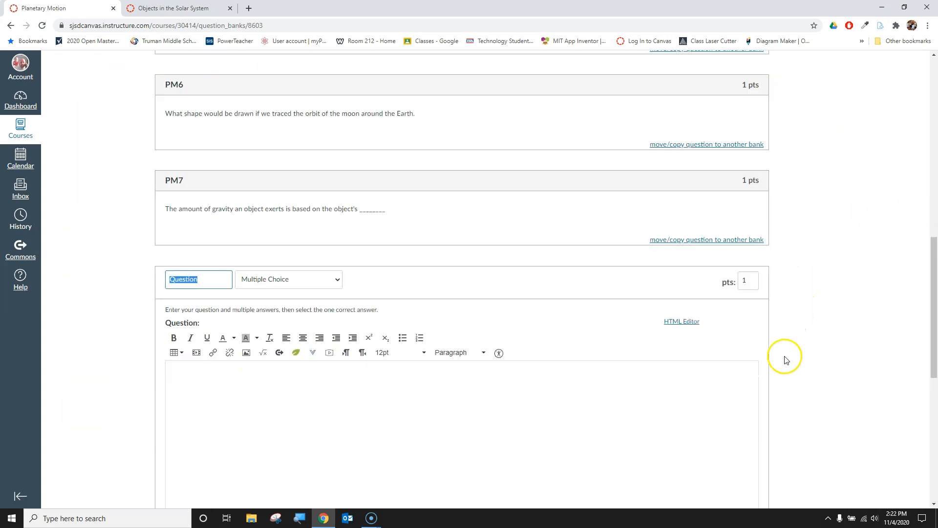
scroll(766, 350, "down", 2)
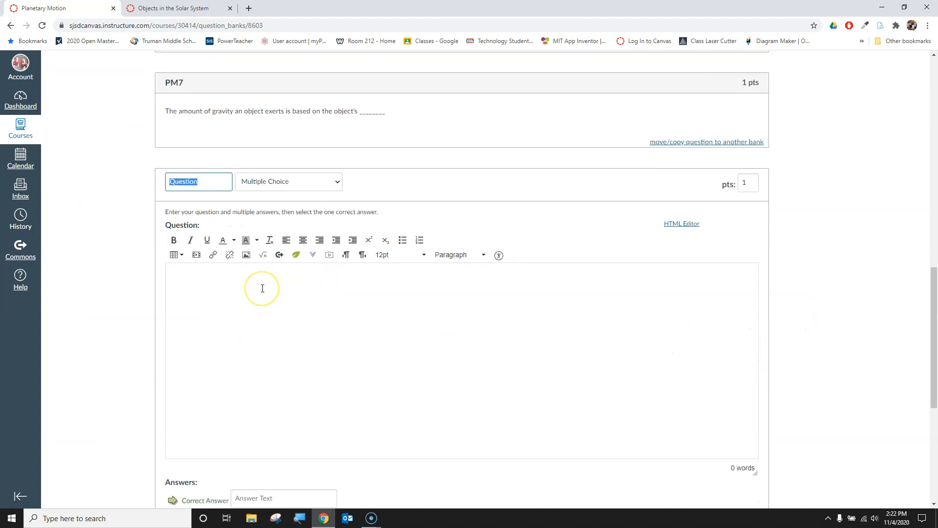
type("Pm8")
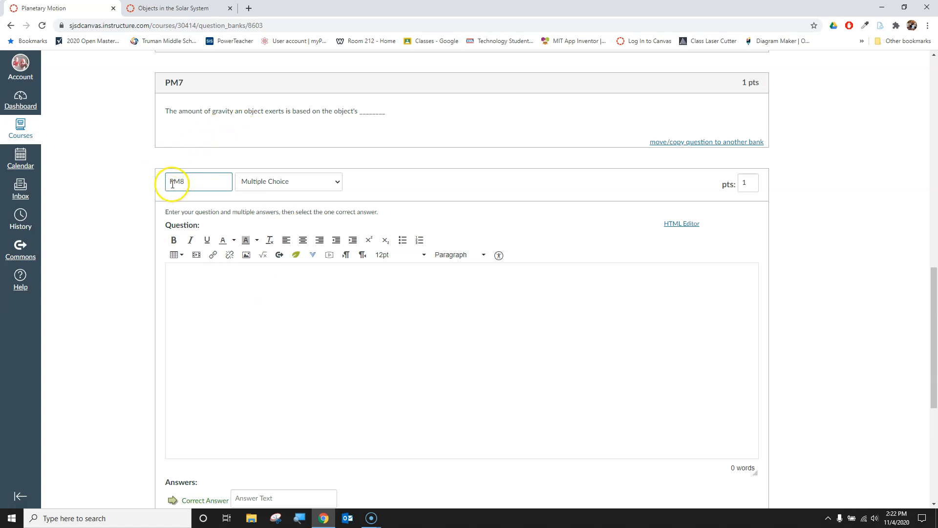
left_click(284, 187)
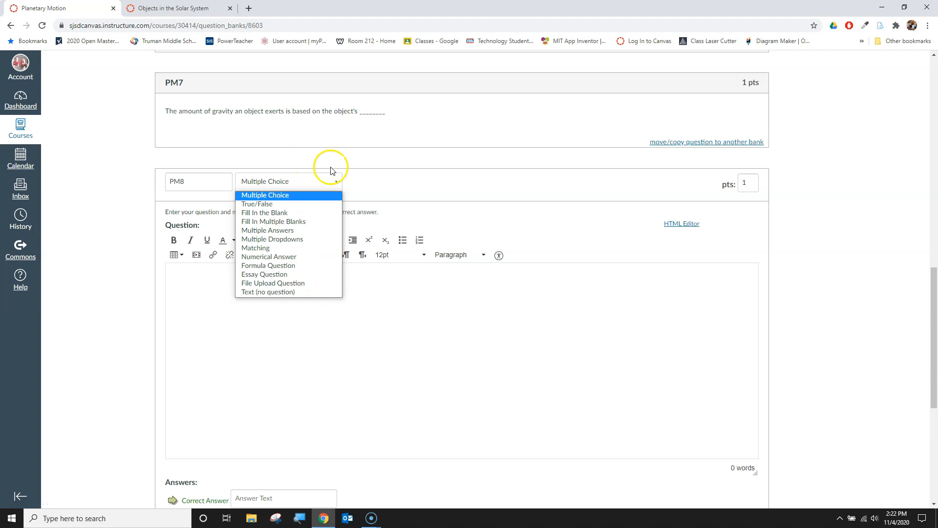
left_click(360, 170)
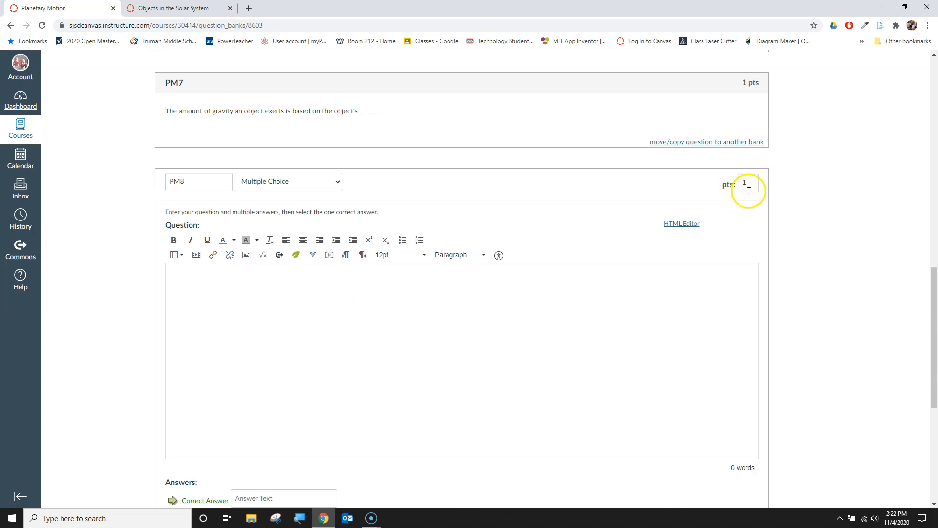
Step: Paste the copied question and change it to "When is Earth furthest from the Sun in any given year?"
scroll(763, 235, "down", 1)
left_click(194, 264)
key("ctrl+v")
left_click_drag(221, 230, 254, 230)
type("furthest from")
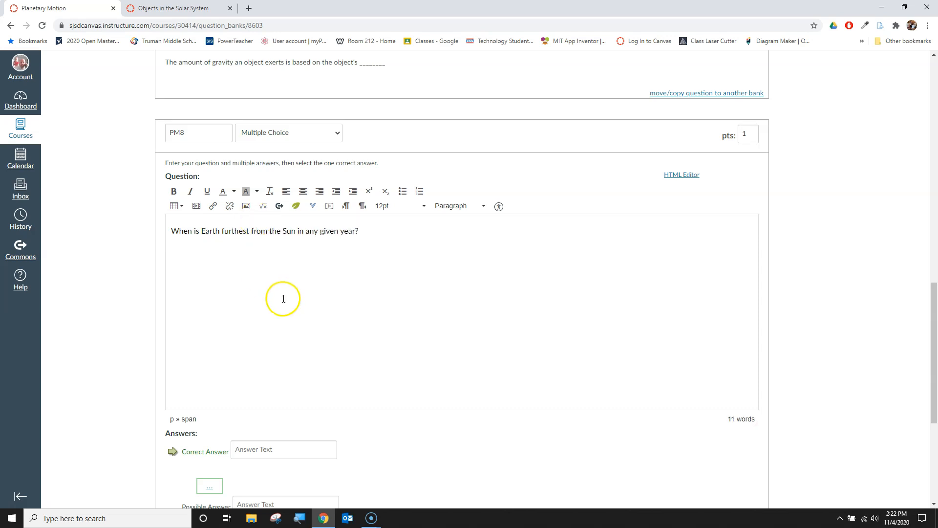
Step: Enter the answer choices Spring, Summer, Fall and Winter
scroll(279, 301, "down", 5)
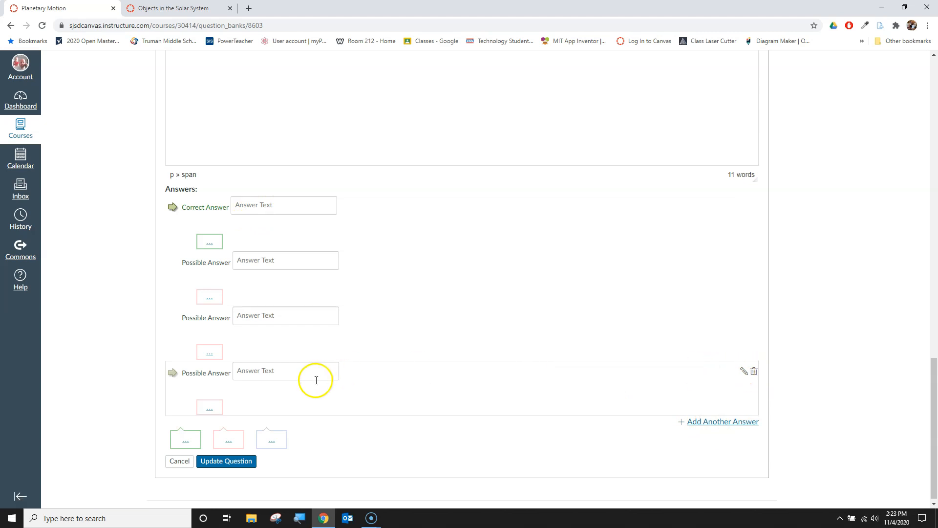
left_click(271, 204)
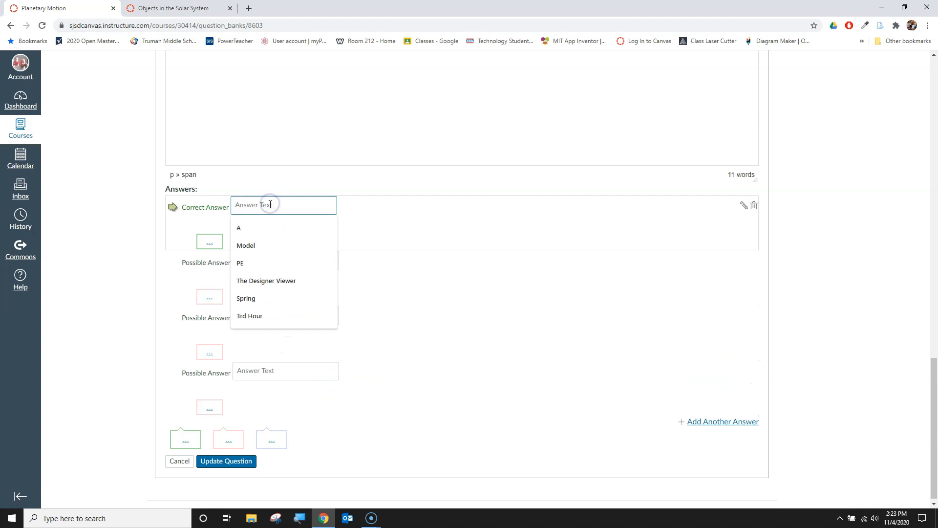
type("Spring")
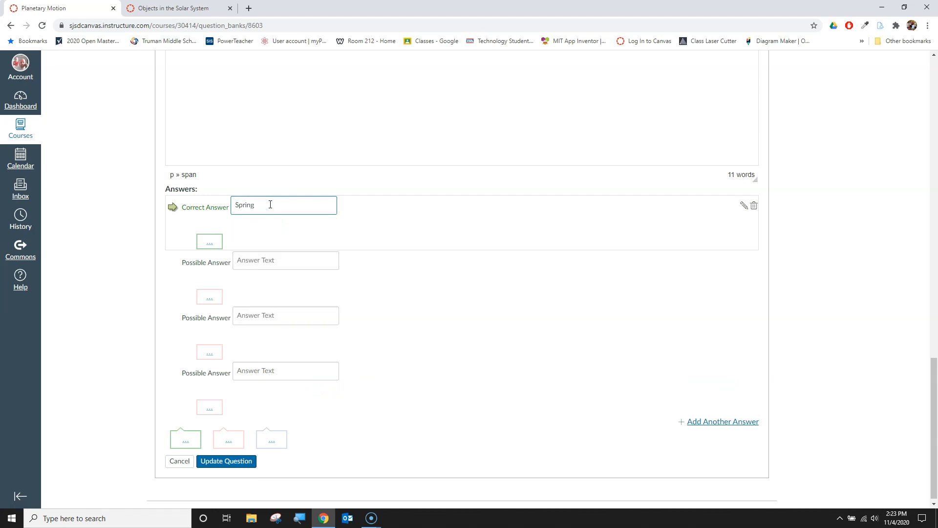
left_click(290, 259)
type("Summer")
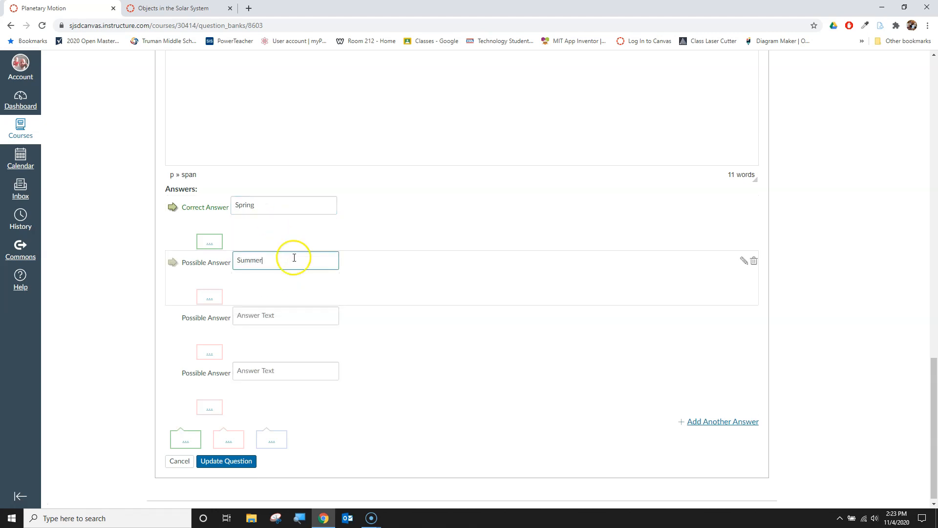
left_click(303, 312)
type("Fall")
left_click(275, 371)
type("Winter")
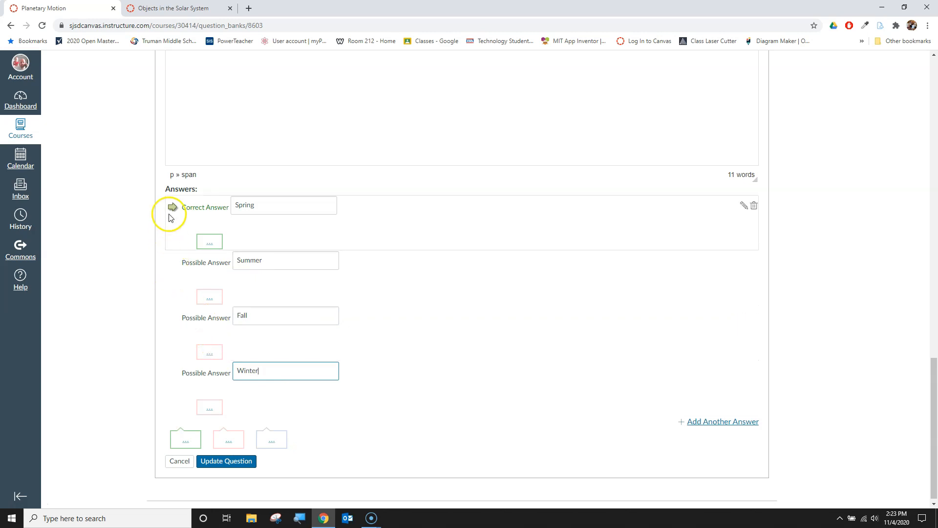
Step: Mark Summer as the correct answer and save the question
left_click(173, 263)
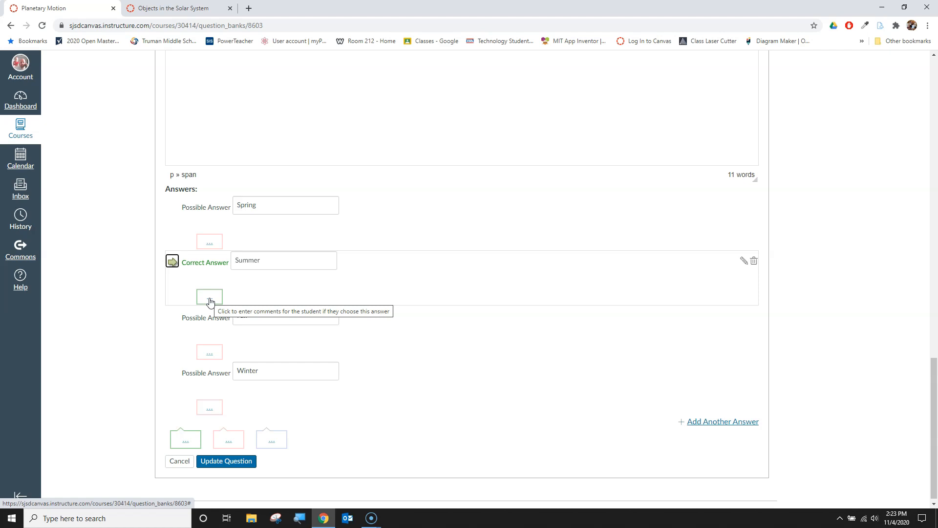
left_click(232, 465)
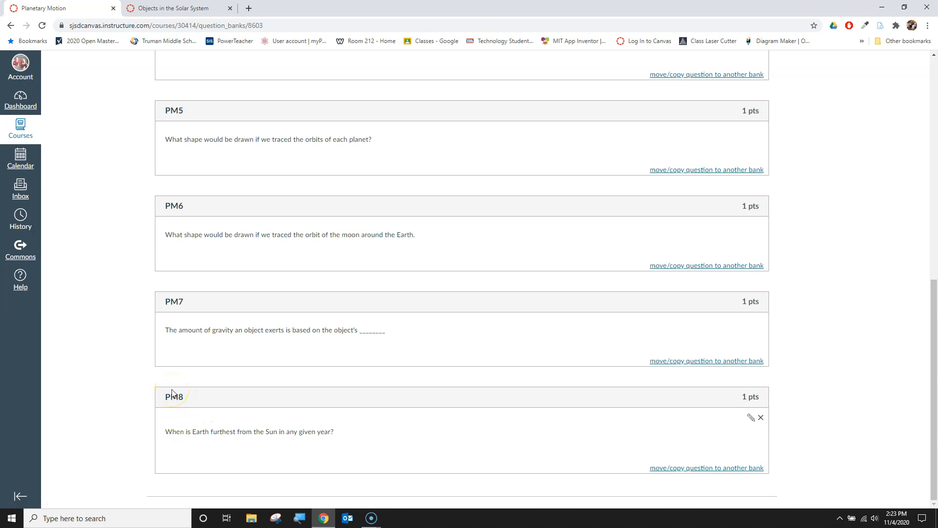
Step: Switch to the Objects in the Solar System bank and add a new question named P9
left_click(167, 10)
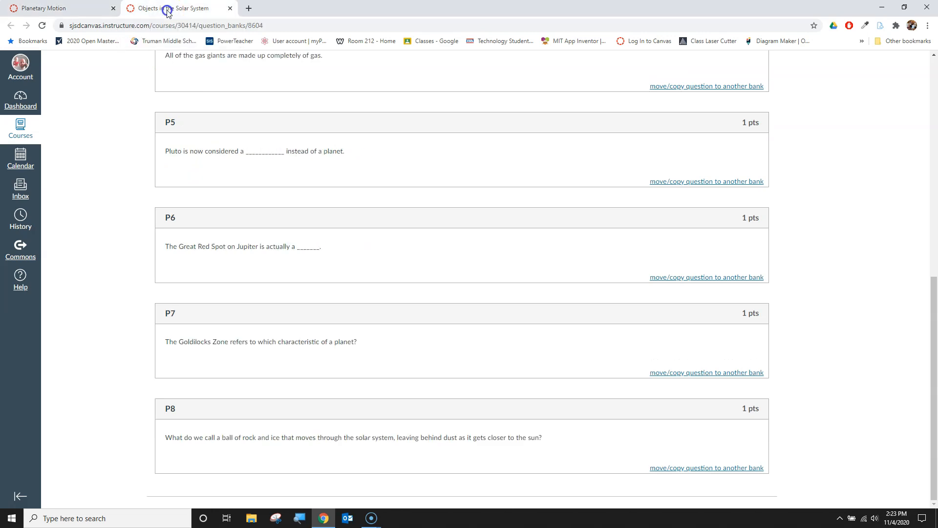
left_click(775, 427)
scroll(777, 423, "up", 7)
scroll(777, 420, "down", 7)
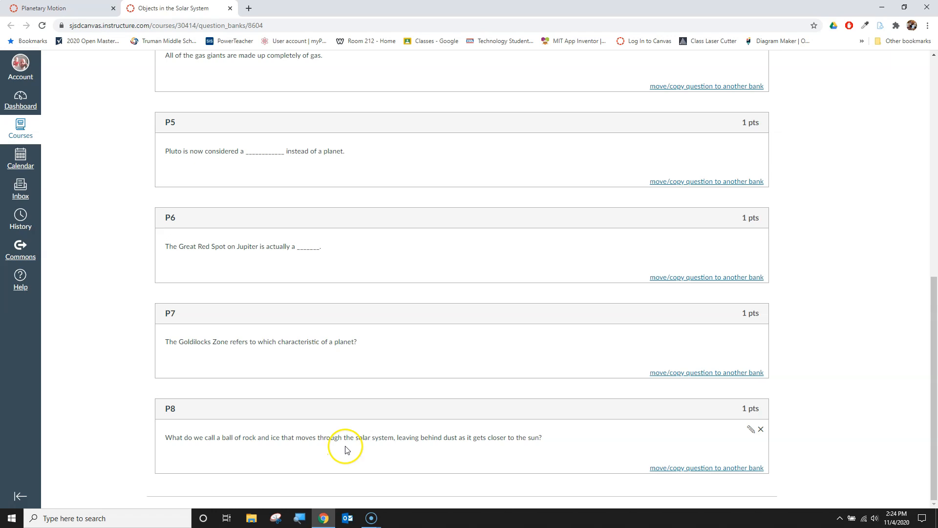
scroll(798, 241, "up", 8)
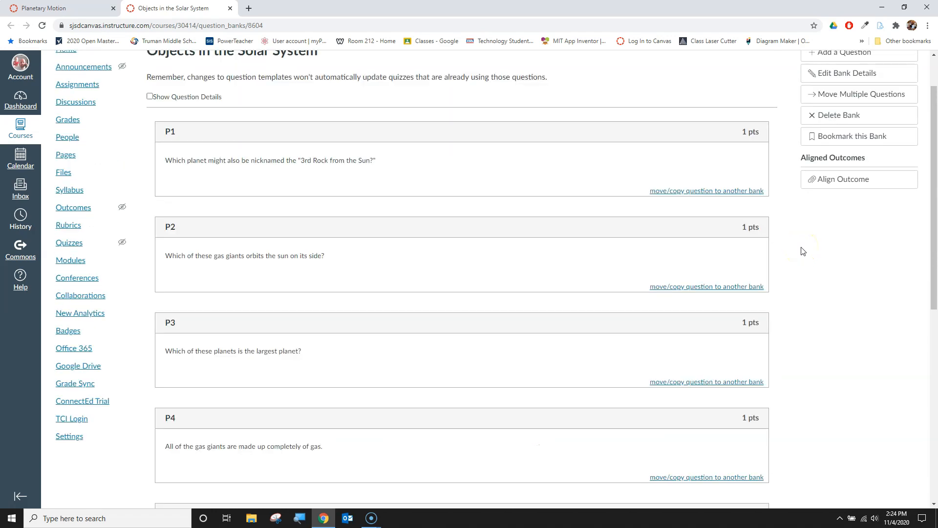
scroll(802, 251, "up", 1)
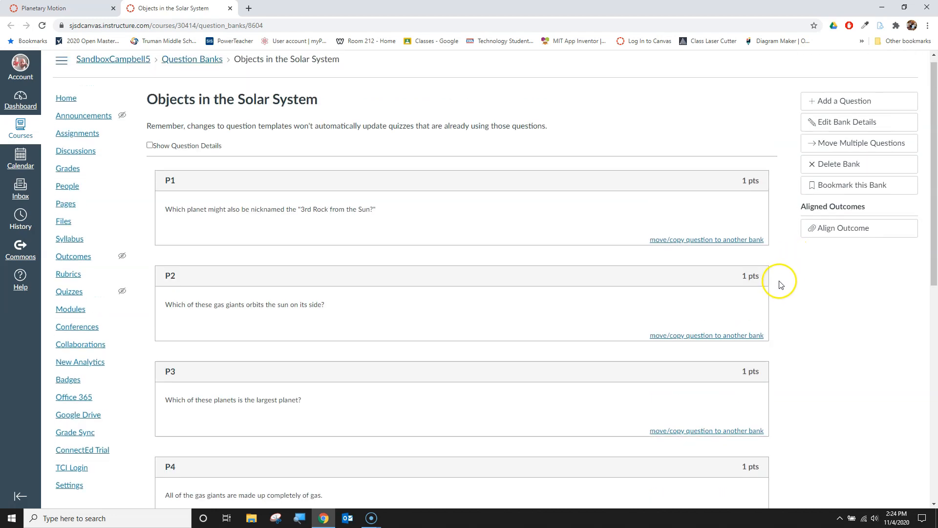
left_click(832, 104)
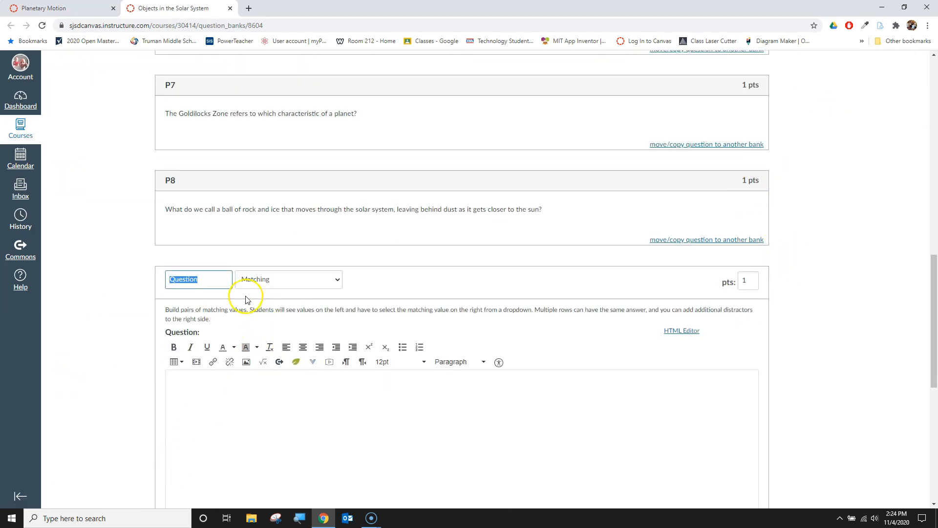
type("P9")
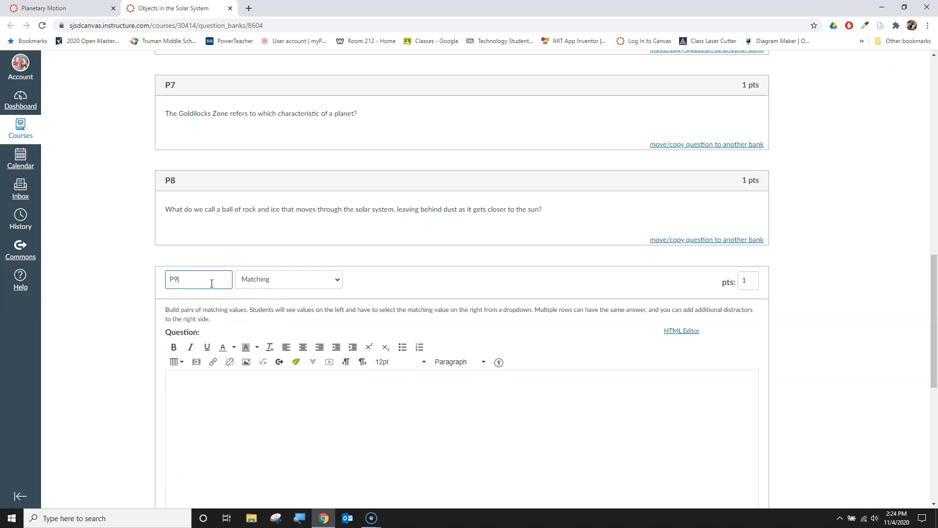
Step: Set the question type to Matching and its points to 3
left_click(302, 279)
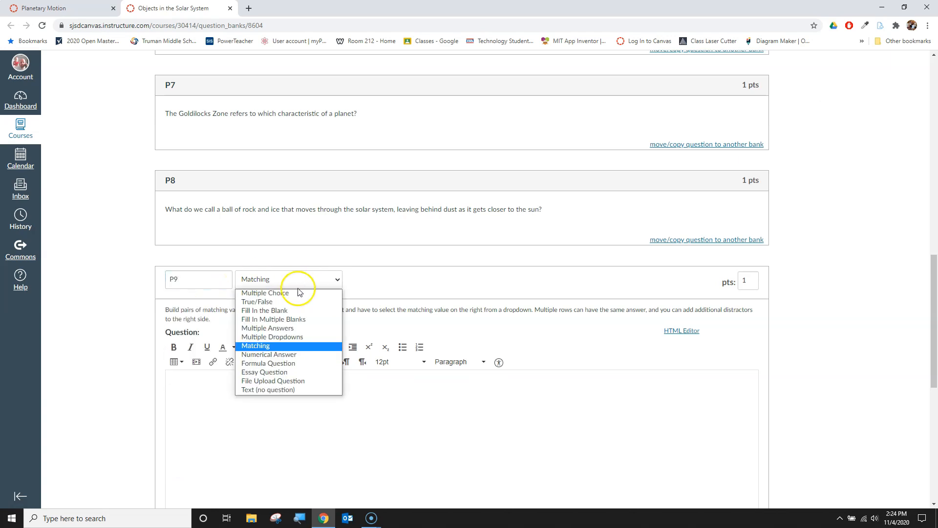
left_click(288, 346)
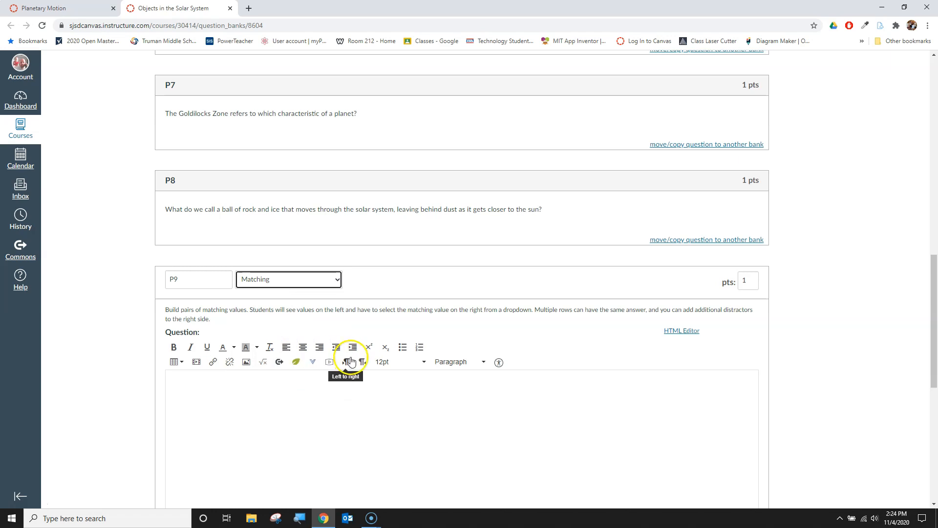
left_click(749, 283)
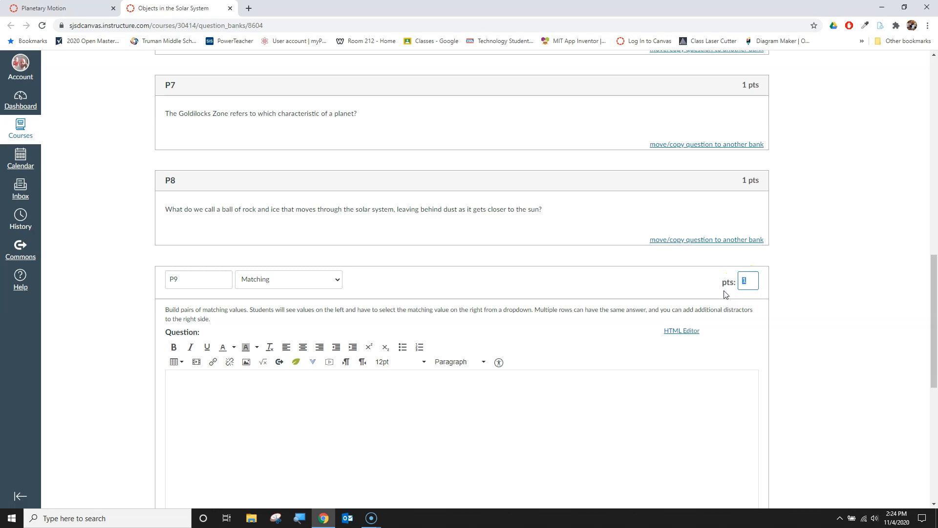
type("3")
Step: Write the question text "Match the word on the left with the definition on the right."
left_click(697, 395)
scroll(142, 359, "down", 4)
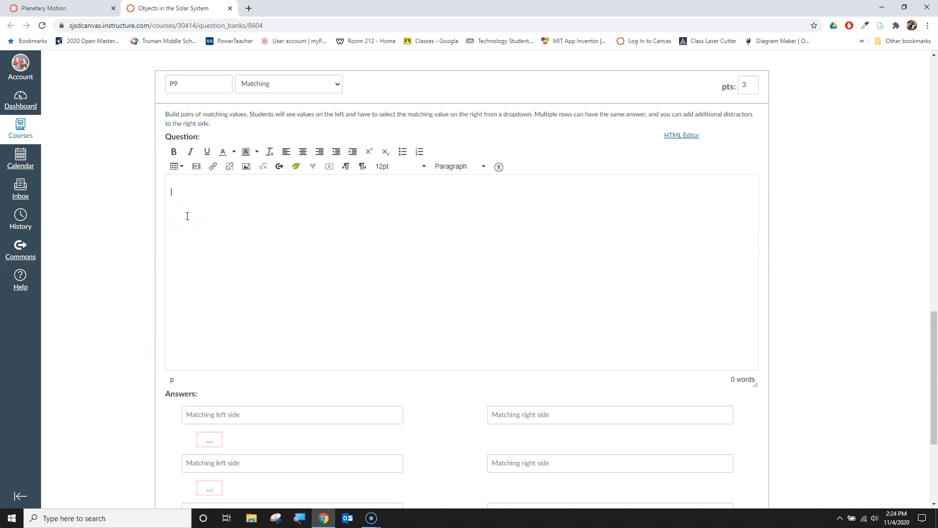
type("Match the word on th lleft wit")
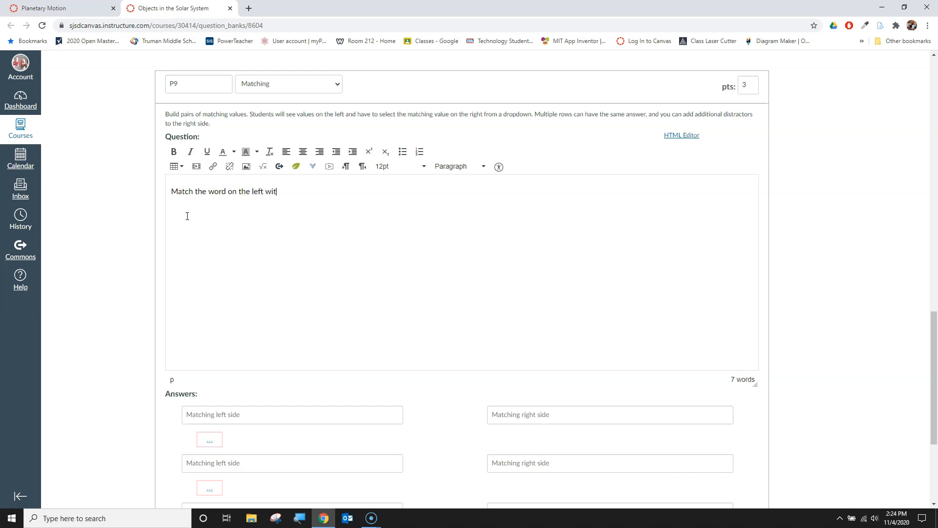
type("h the definition ton the right.")
Step: Pair Meteoroid with "A small object moving through space." in the first answer row
scroll(187, 216, "down", 4)
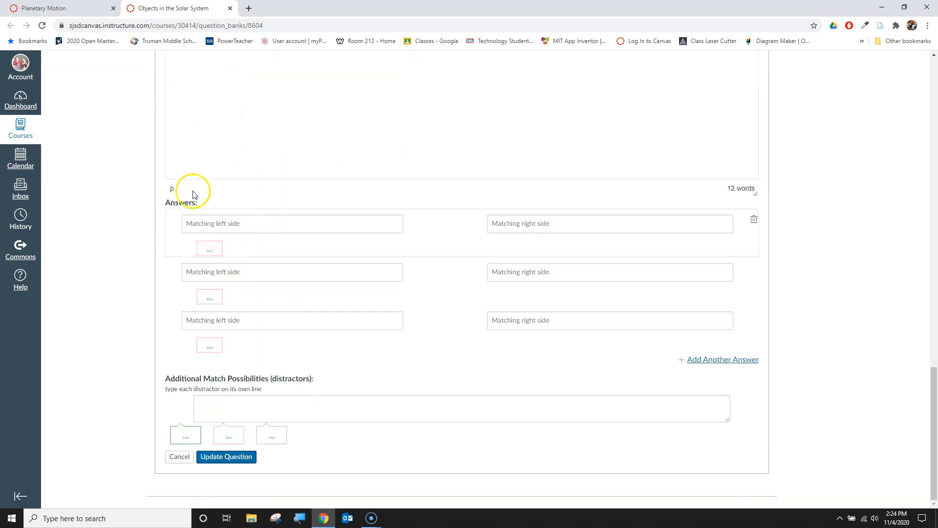
left_click(233, 226)
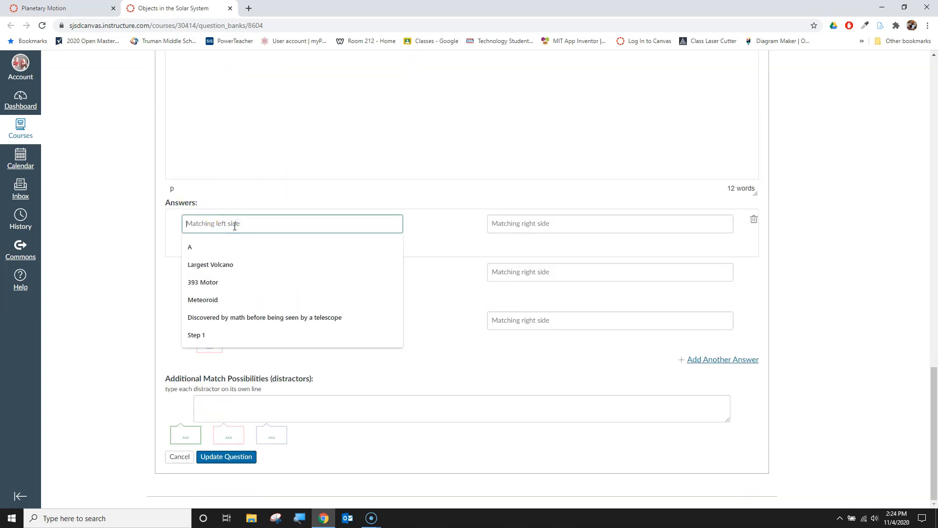
type("Meteoroid")
key("Tab")
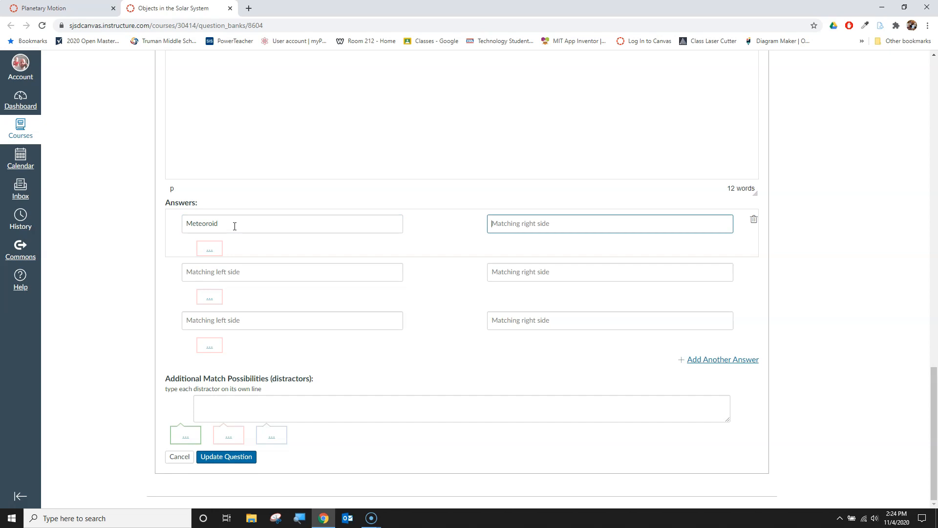
type("A small objec")
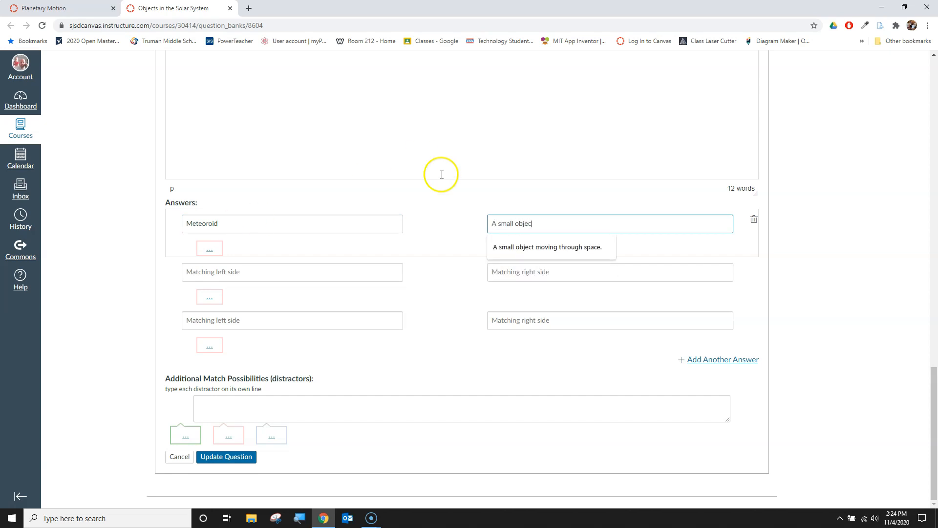
left_click(545, 247)
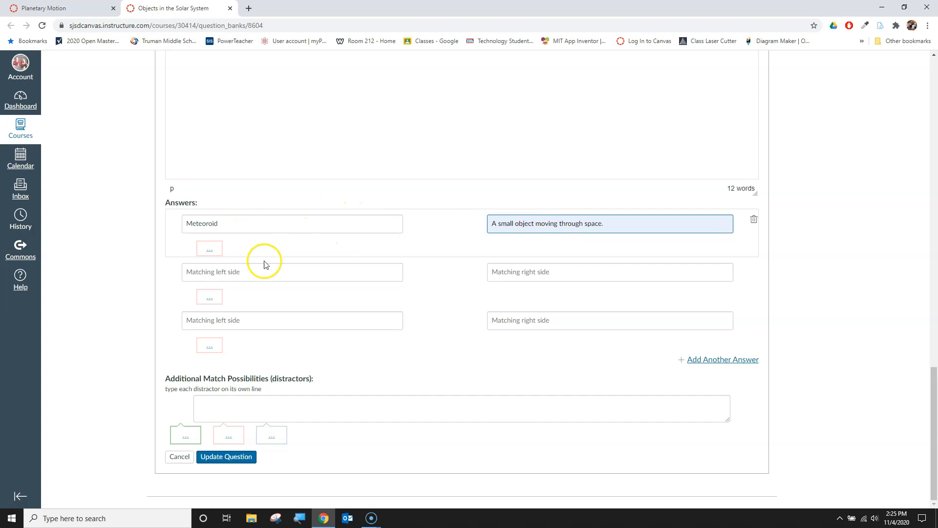
Step: Pair Meteor with "A small object burning up in the atmosphere." in the second answer row
left_click(272, 272)
type("M")
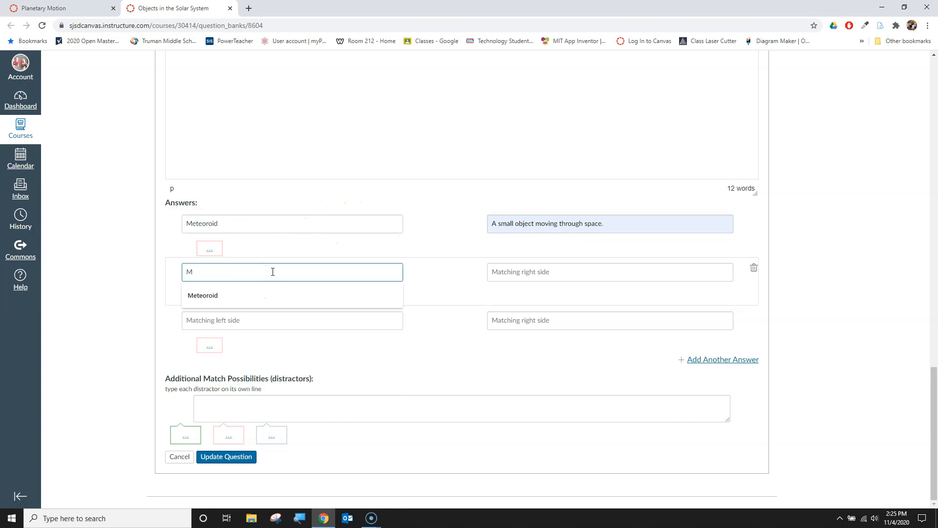
type("eteor")
key("Tab")
type("A small object u")
key("BackSpace")
type("burning up in the atmosphere.")
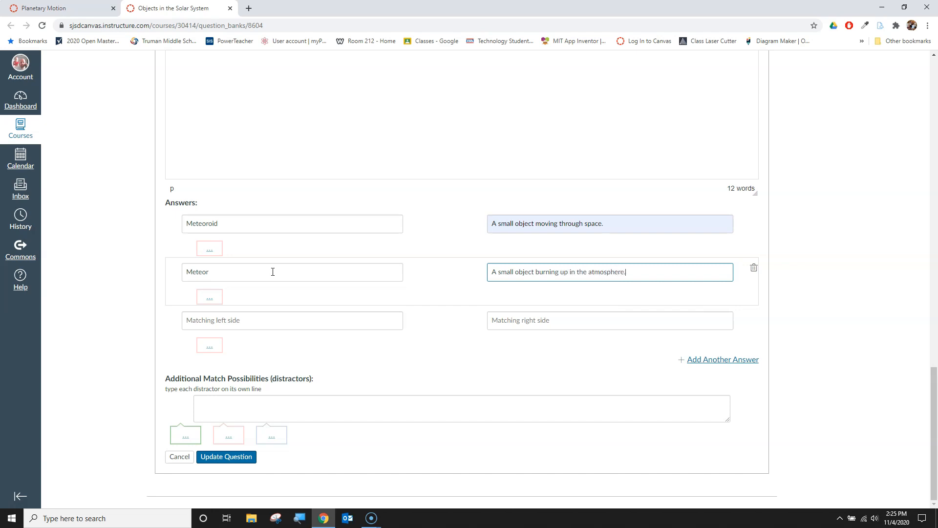
Step: Pair Meteorite with "A small object that survives travel through the atmosphere." and save the question
left_click(314, 319)
type("Meteorite")
key("Tab")
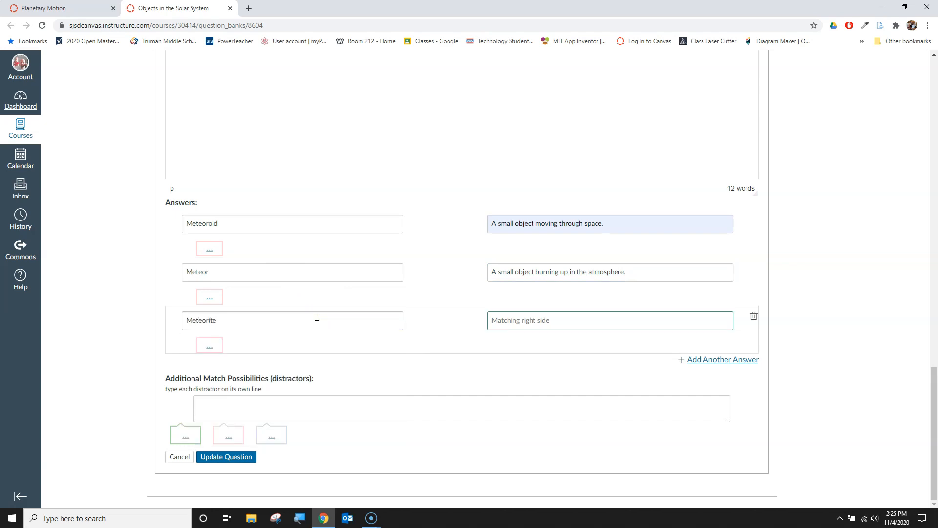
type("A small ")
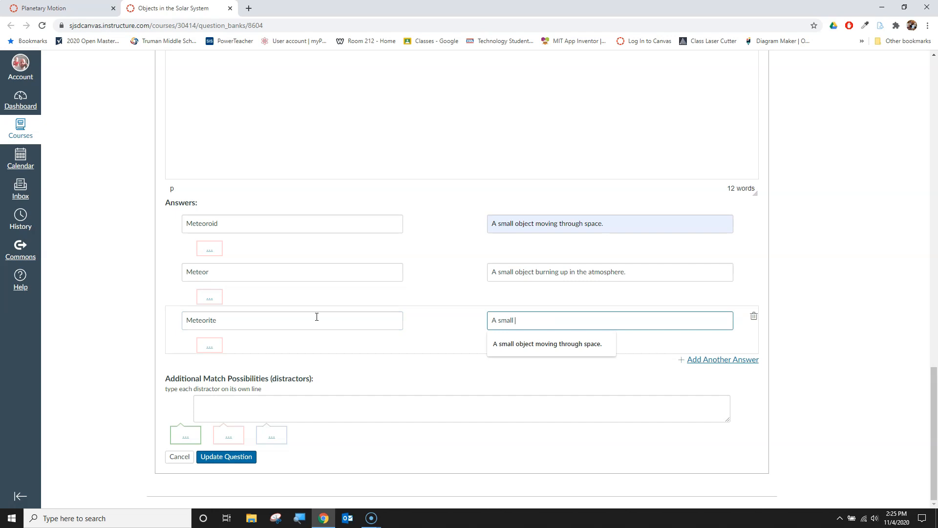
type("object that survives travel thro")
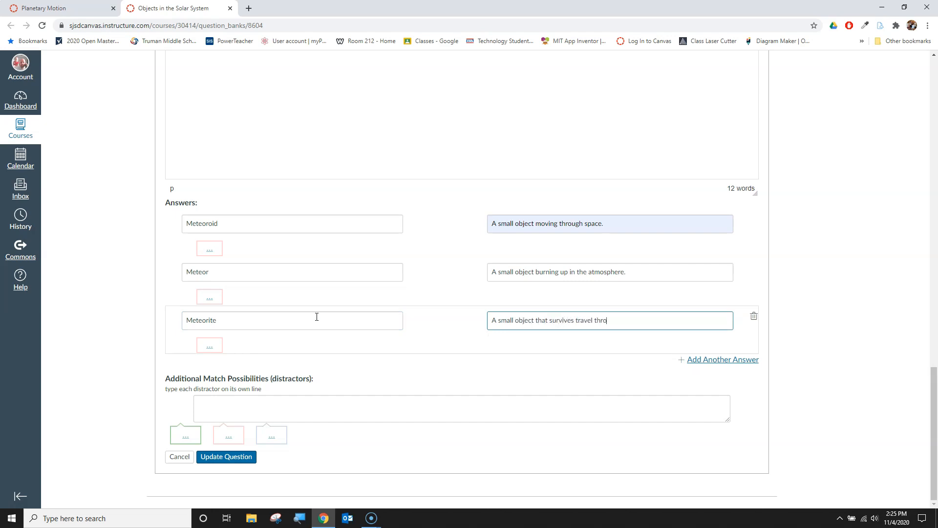
type("ugh the atmosphoere")
key("BackSpace")
key("BackSpace")
key("BackSpace")
type("ere")
left_click(107, 359)
left_click(671, 322)
type(".")
left_click(230, 460)
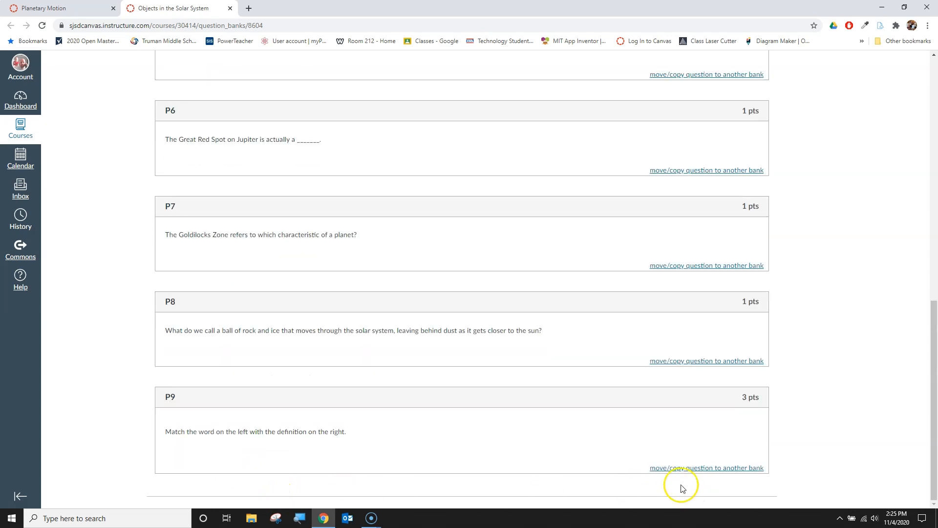